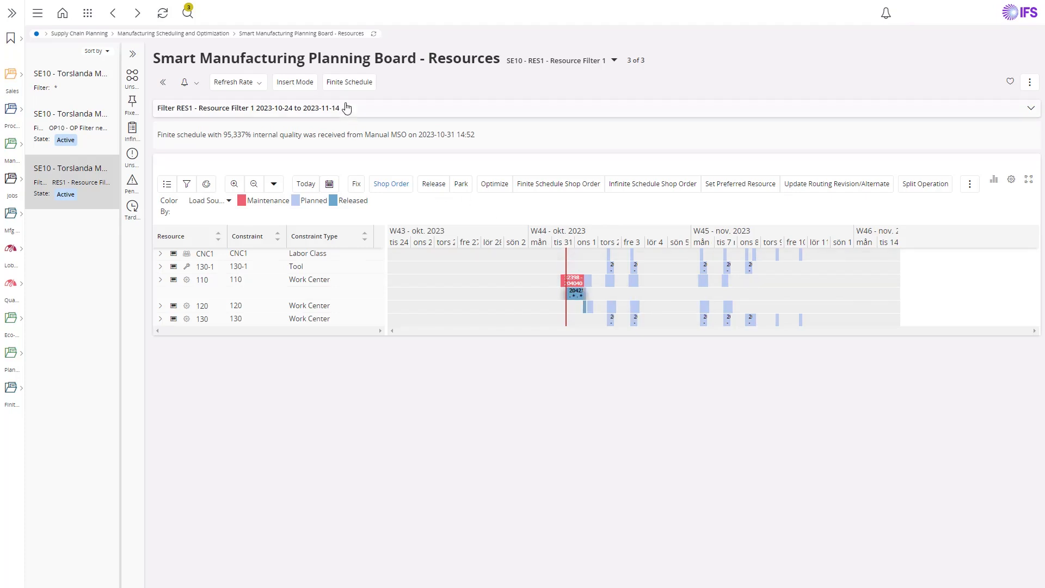
- Run the finite schedule for Resource Filter 1 and color the operations by Tardy/Early-OnTime
click(350, 85)
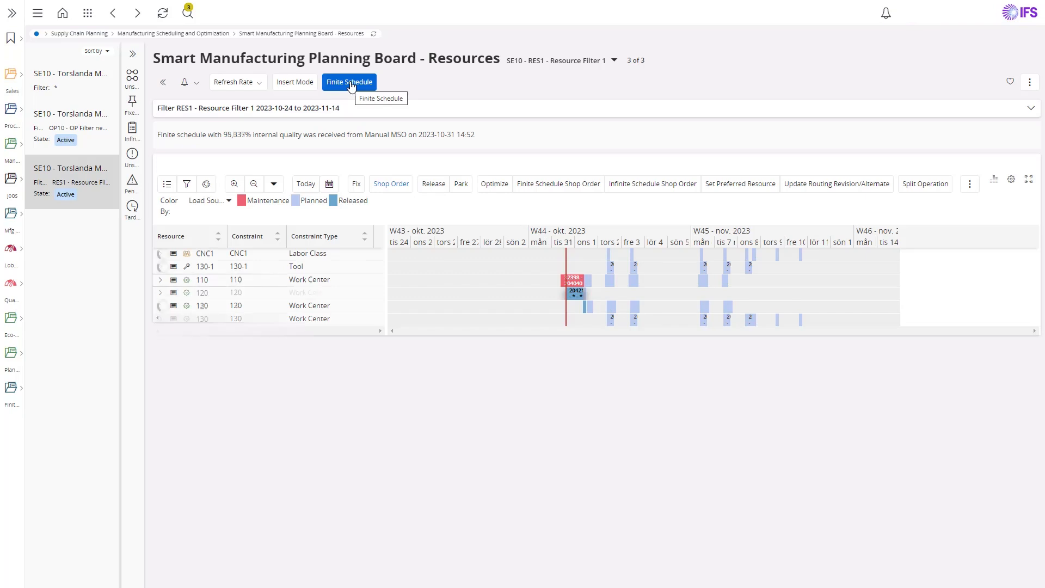
drag(638, 317, 607, 324)
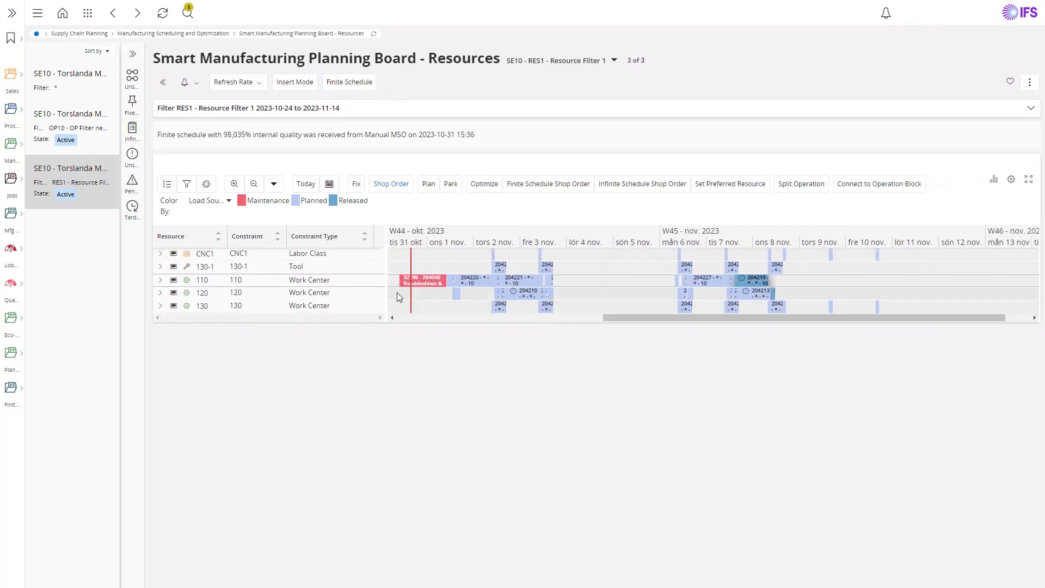
mouse_move(425, 280)
click(229, 201)
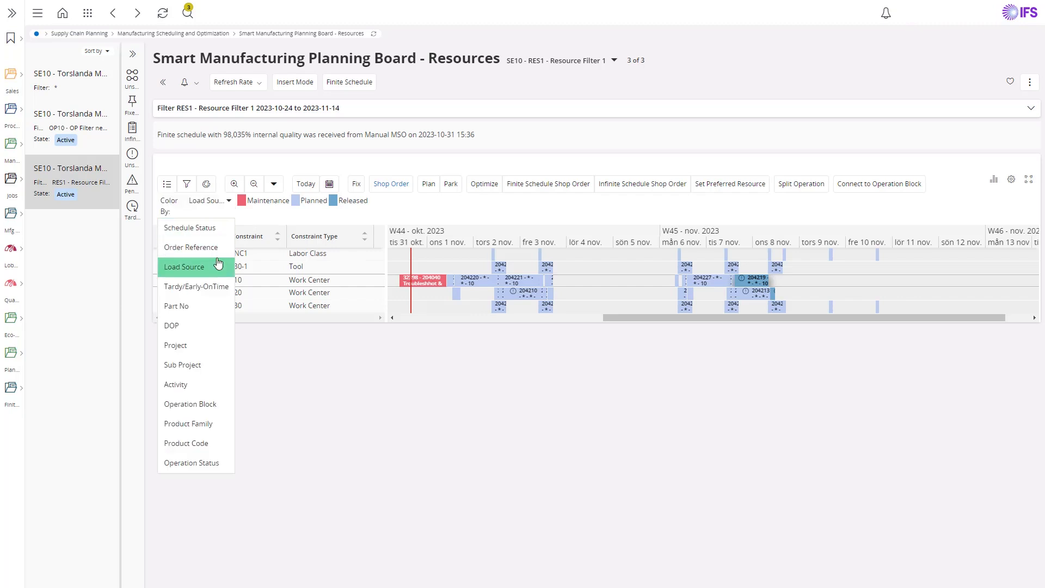
click(203, 285)
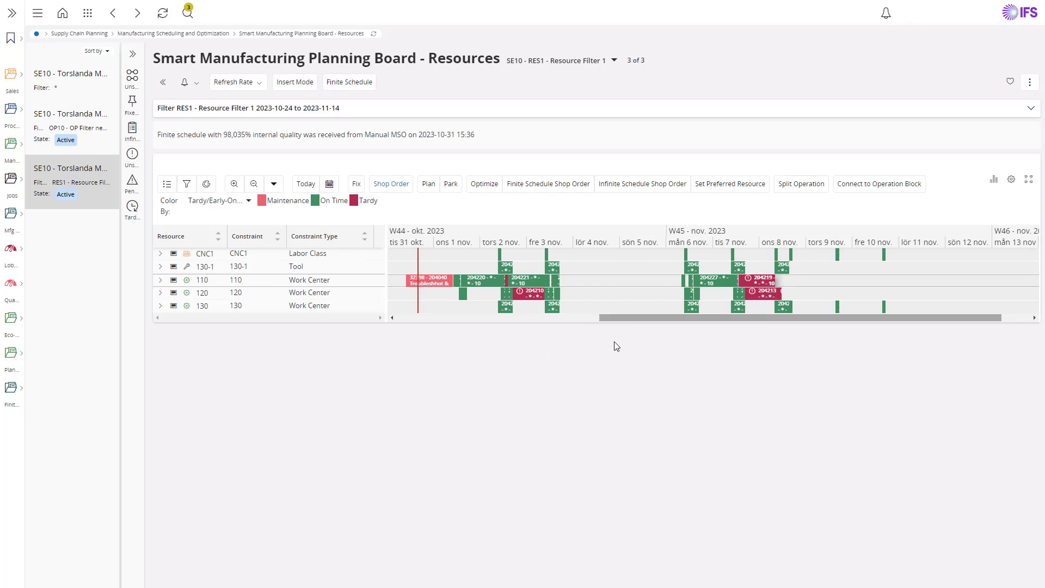
- Inspect the schedule details and need dates of the tardy operations on work center 120 around 2 November and work center 110 around 7 November
click(526, 294)
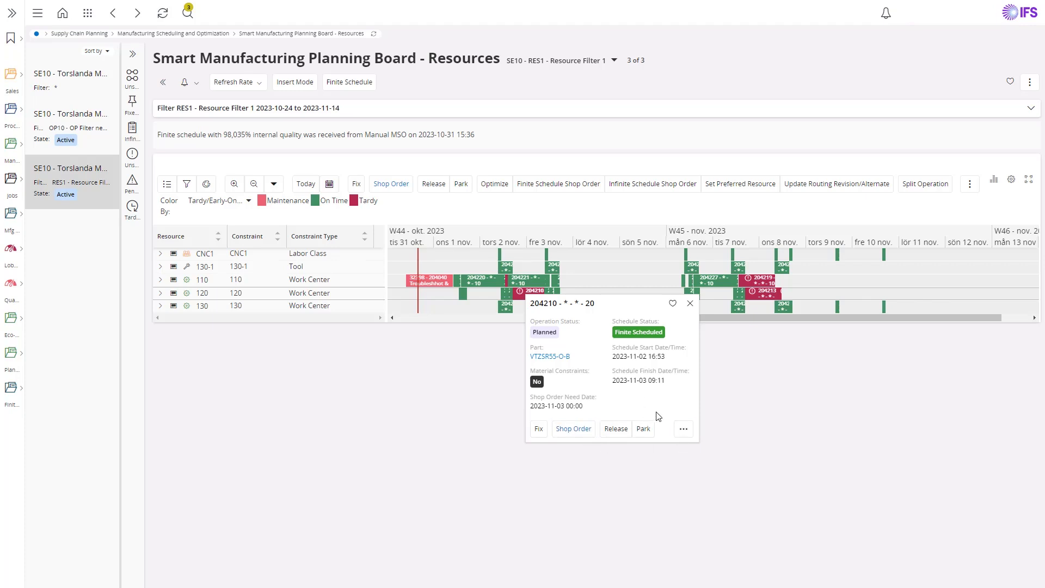
click(679, 431)
click(679, 432)
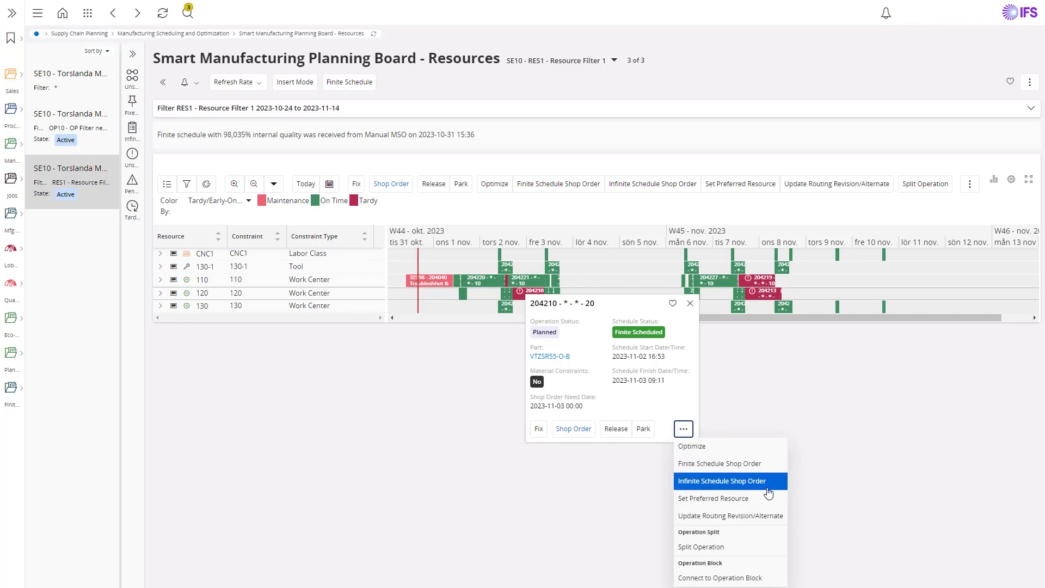
click(736, 546)
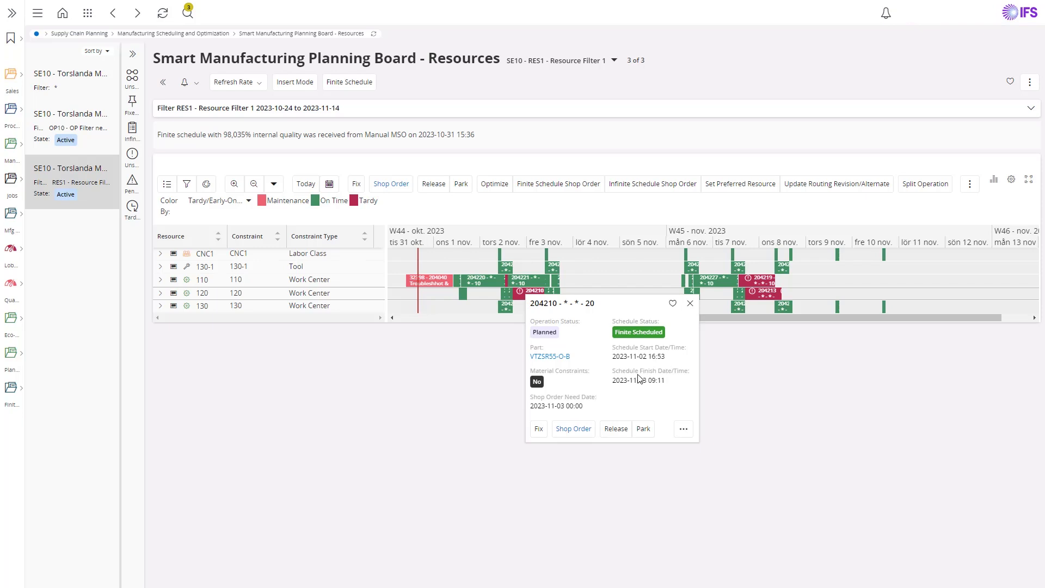
click(691, 304)
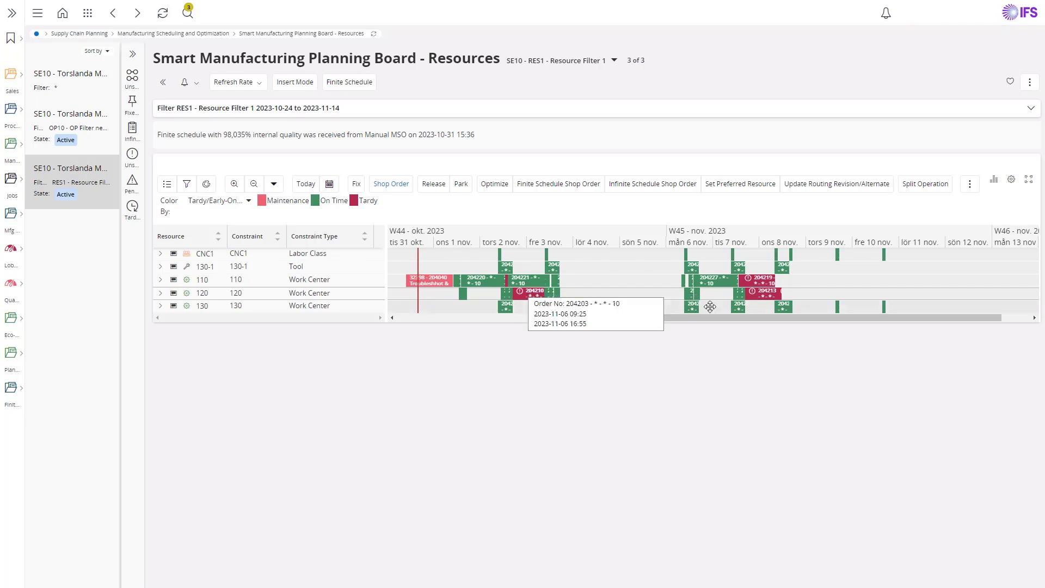
click(753, 280)
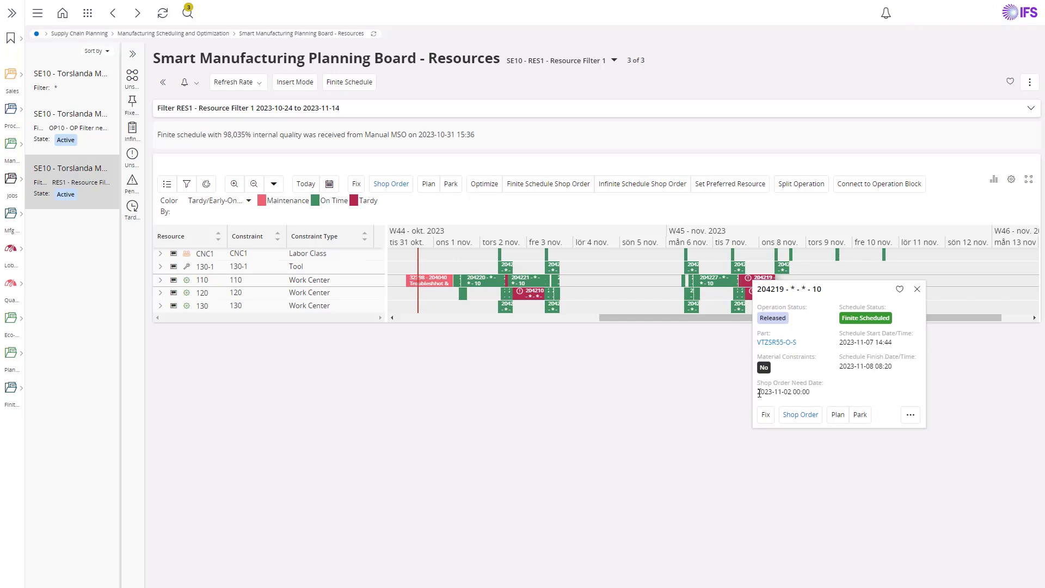
click(695, 386)
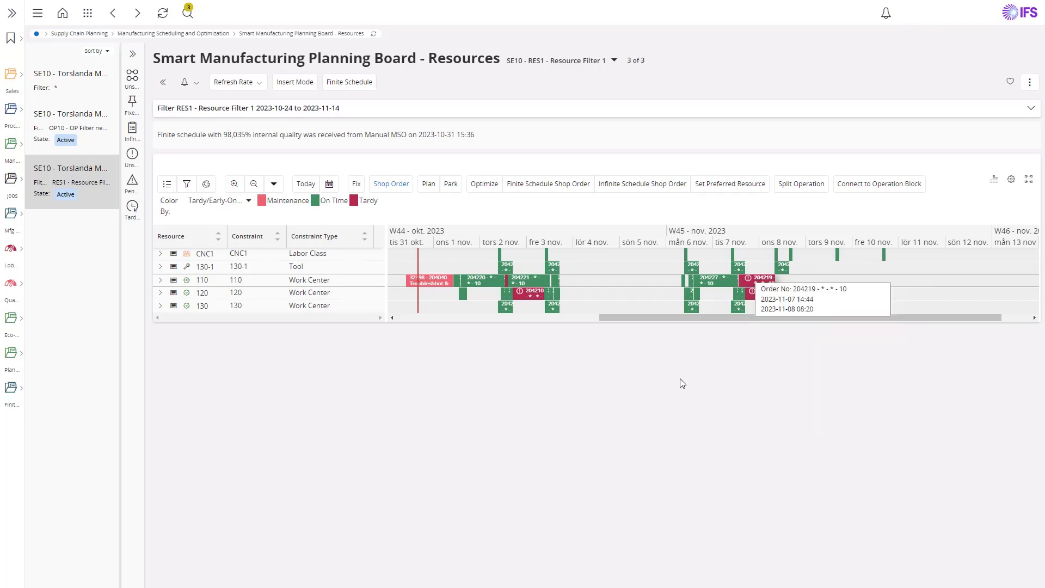
- Color the scheduled operations by Part No and enlarge the timeline around week 45
click(206, 204)
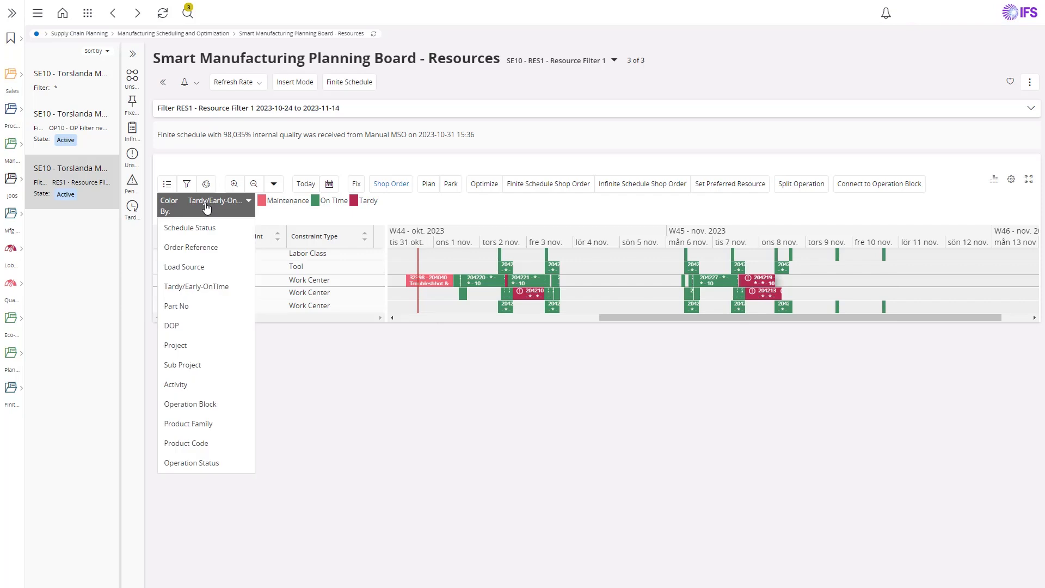
click(195, 312)
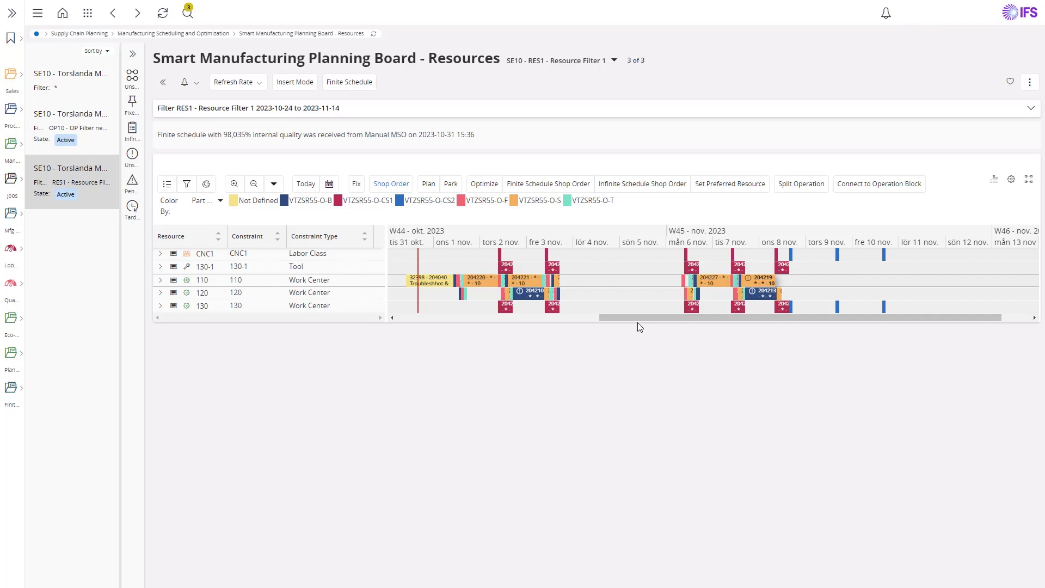
click(234, 183)
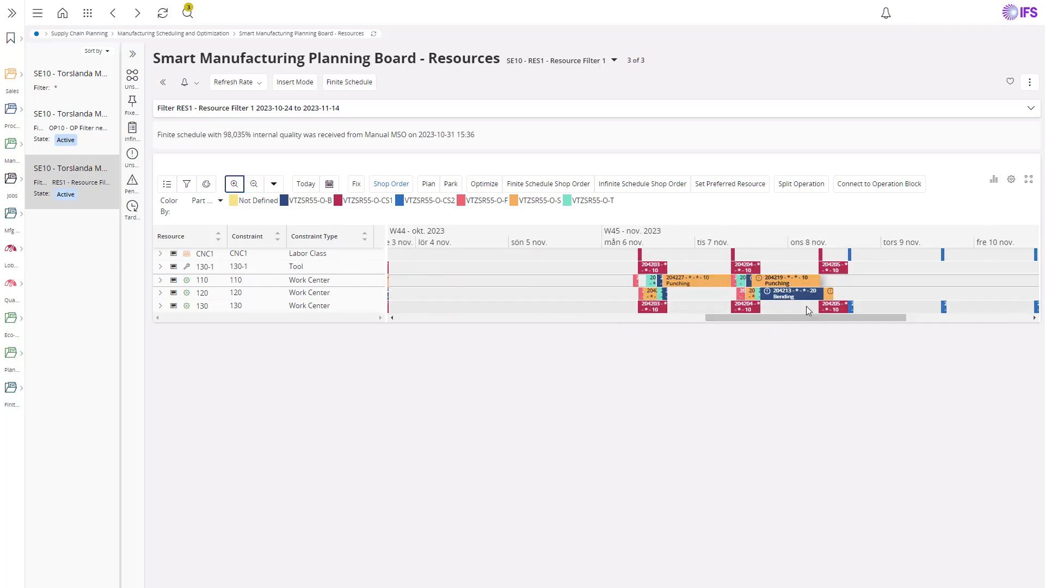
click(813, 283)
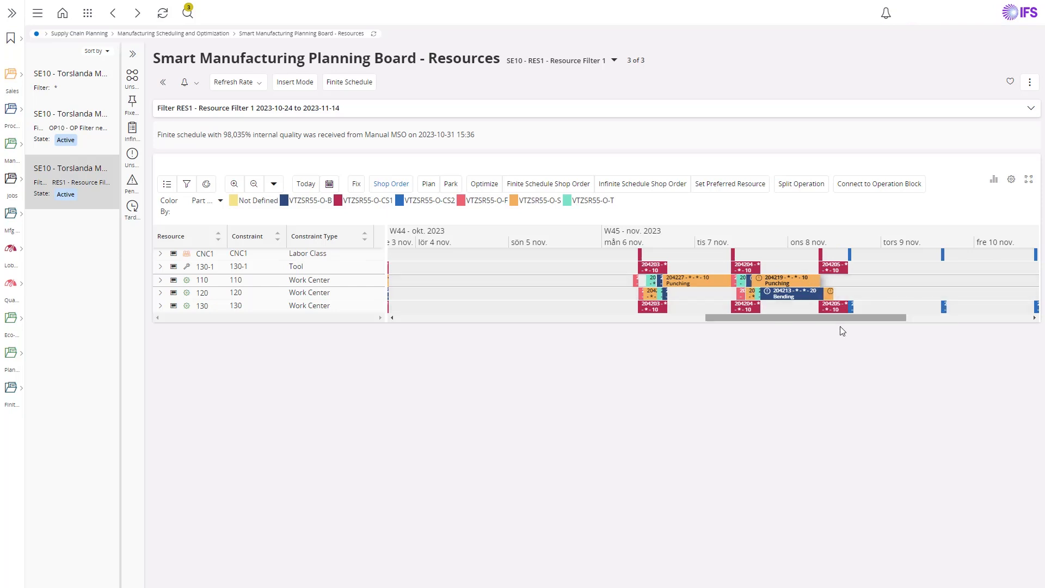
- View the details of the VTZSR55-O-CS1 operation scheduled on work center 130 for 8 November
mouse_move(831, 308)
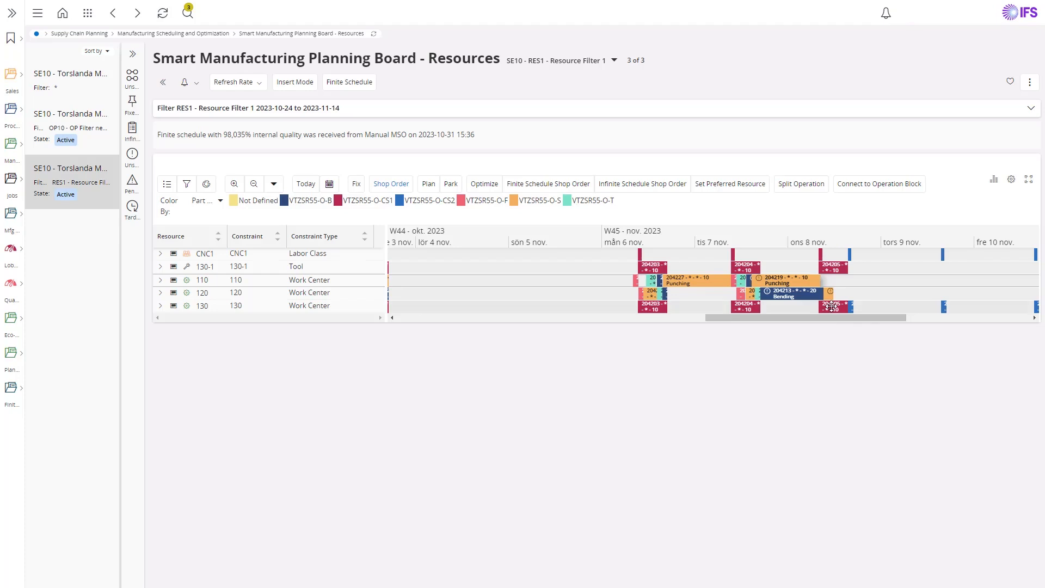
click(831, 305)
click(829, 308)
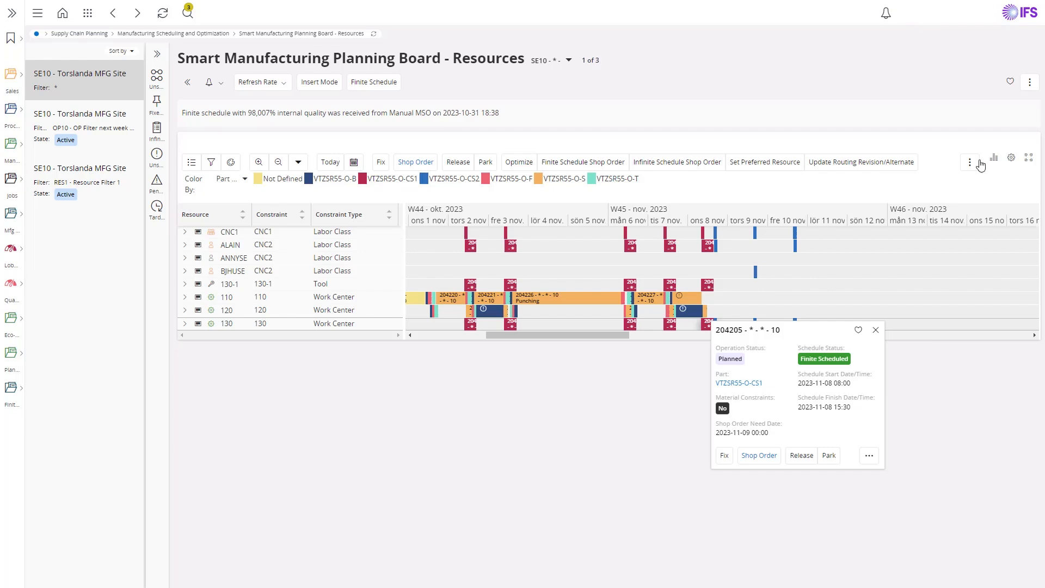
- Switch to the Operations View and filter the shop orders by part numbers VTZSR55-O-CS1 and VTZSR55-O-S
click(1028, 84)
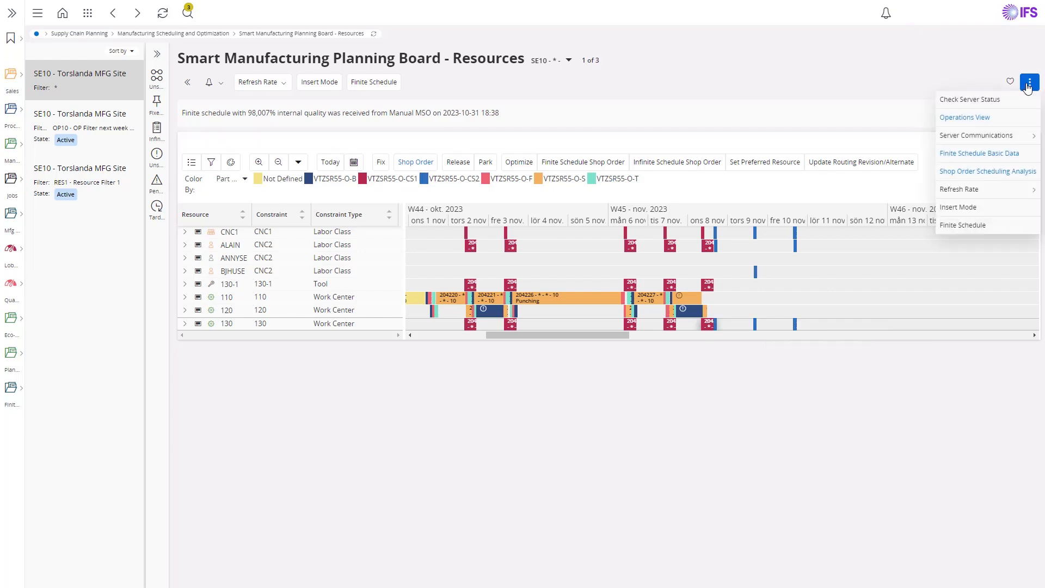
click(979, 118)
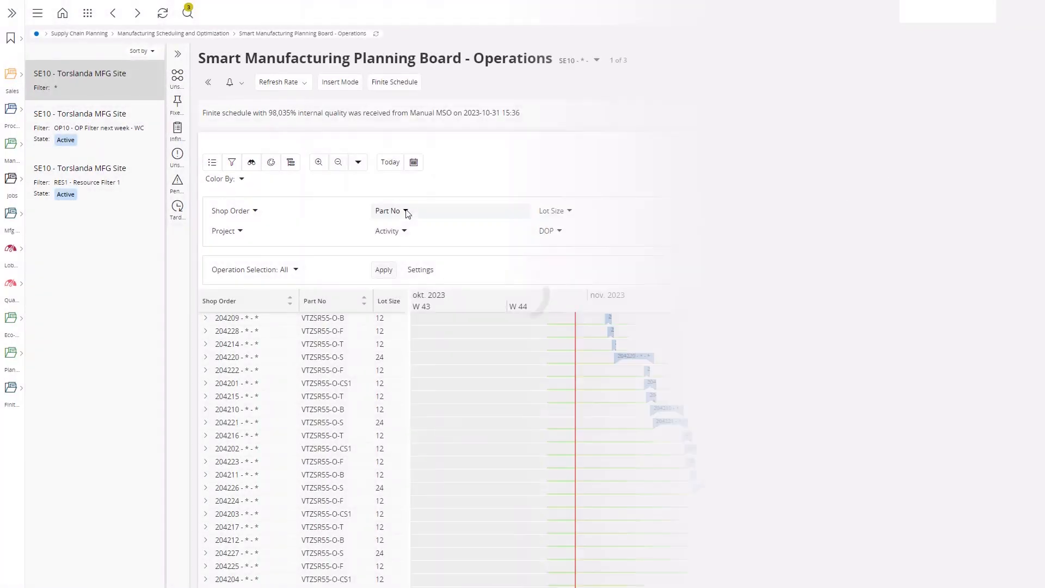
click(404, 212)
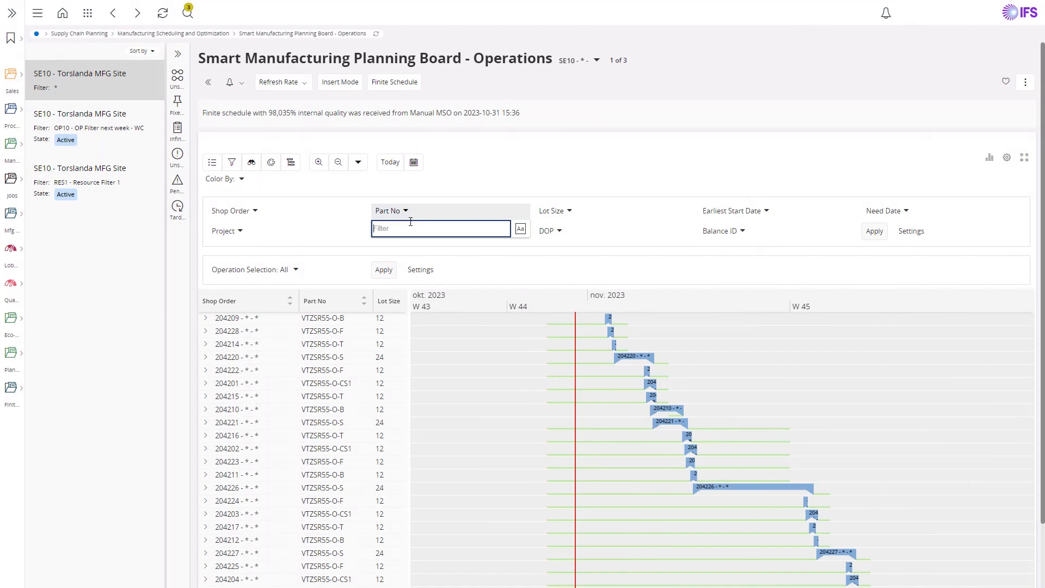
text(VTZSR55-O-CS1;VTZSR55-O-S)
key(Return)
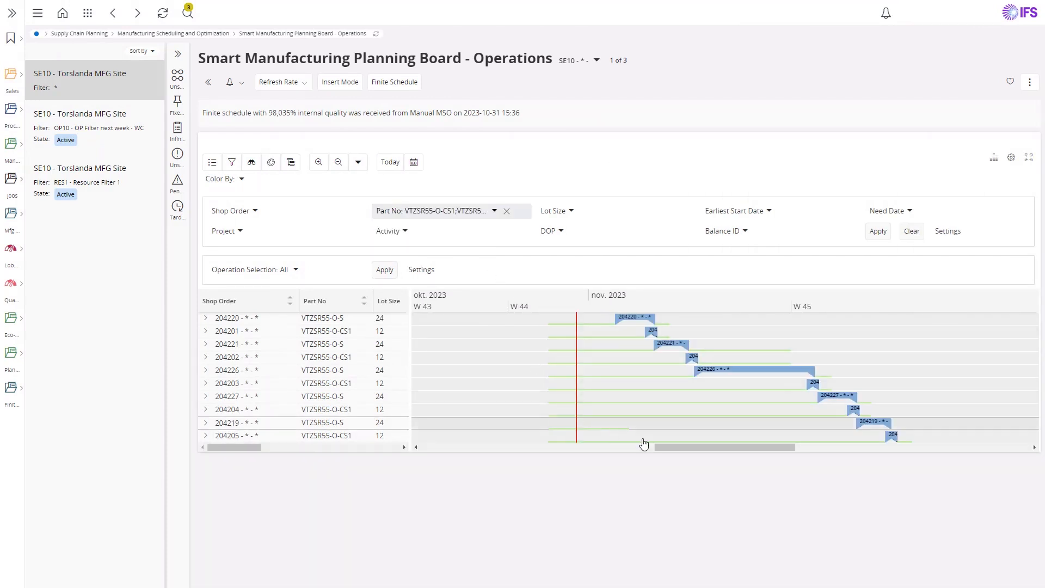
- Expand the last VTZSR55-O-CS1 shop order down to its operation, work center, labor class and tool resources
drag(677, 449, 684, 452)
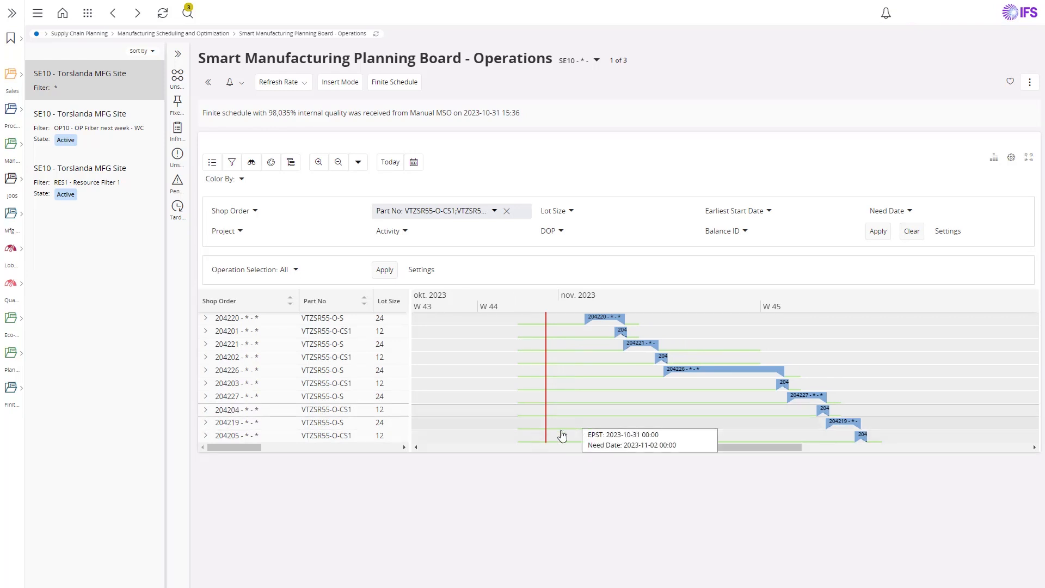
mouse_move(536, 438)
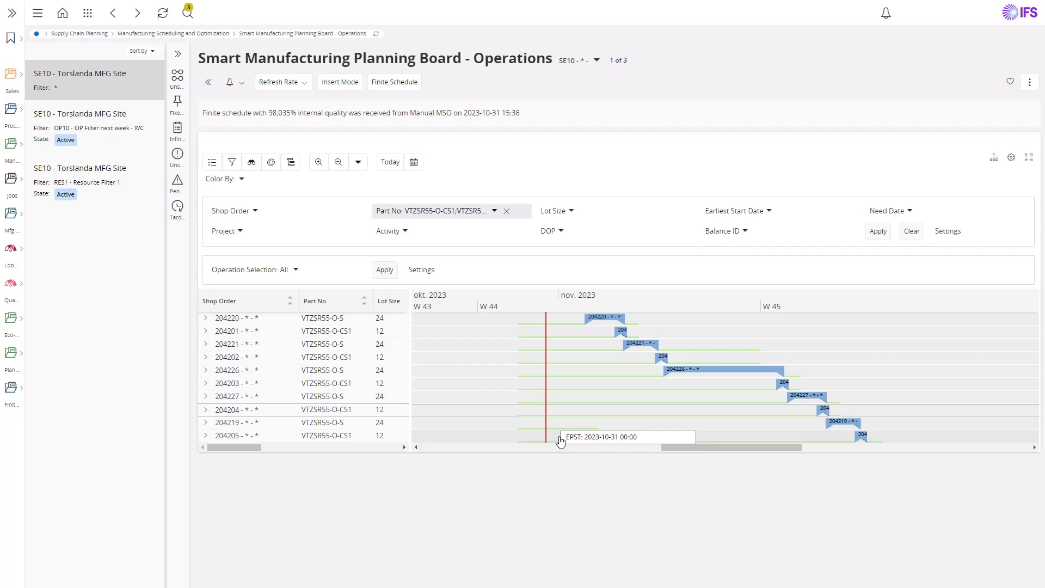
mouse_move(842, 433)
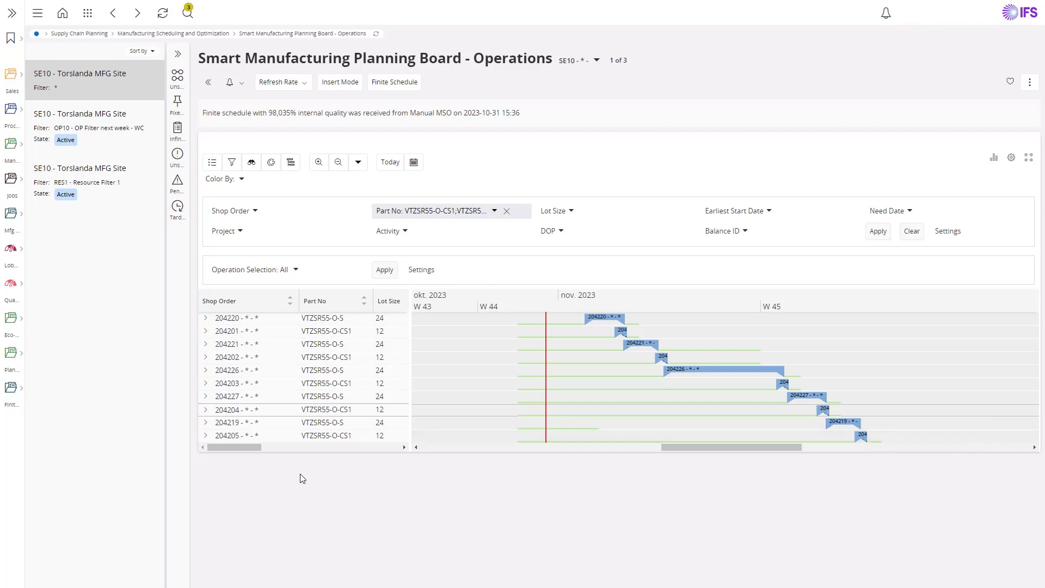
click(237, 435)
click(291, 162)
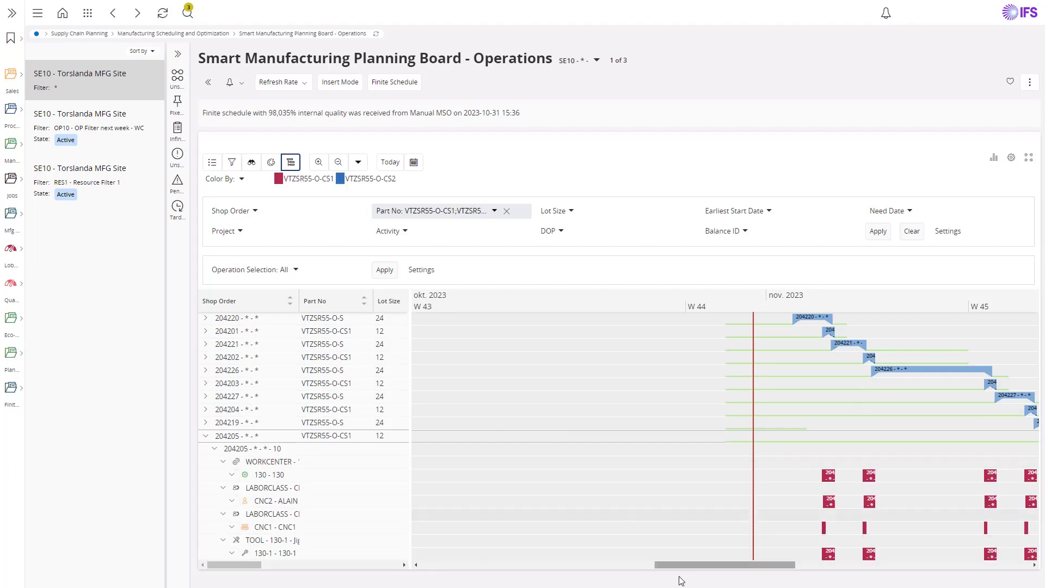
- View the details of the expanded VTZSR55-O-CS1 shop order's operation on the work center 130 row
drag(678, 565, 750, 572)
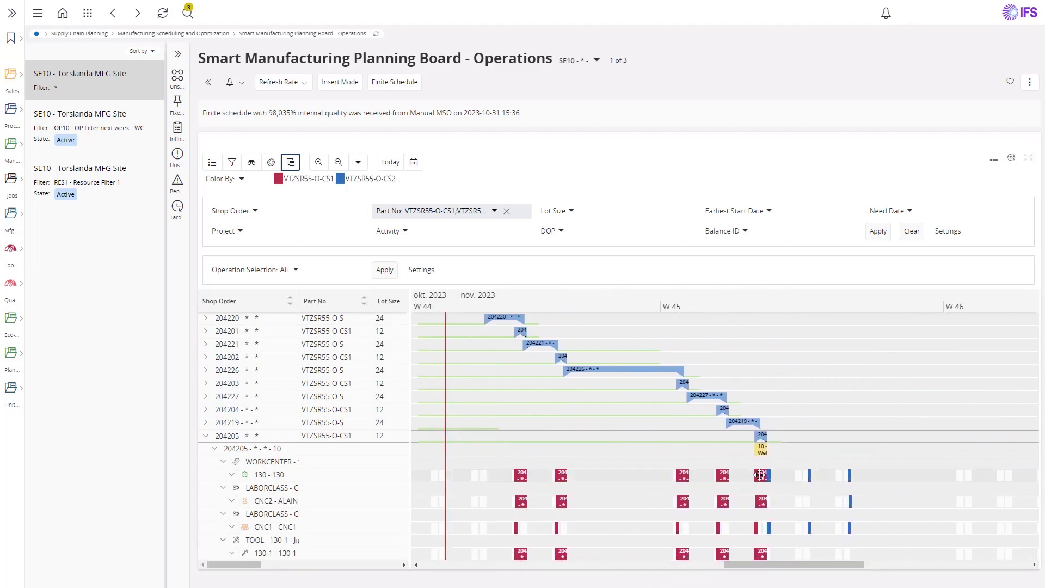
click(761, 474)
click(761, 475)
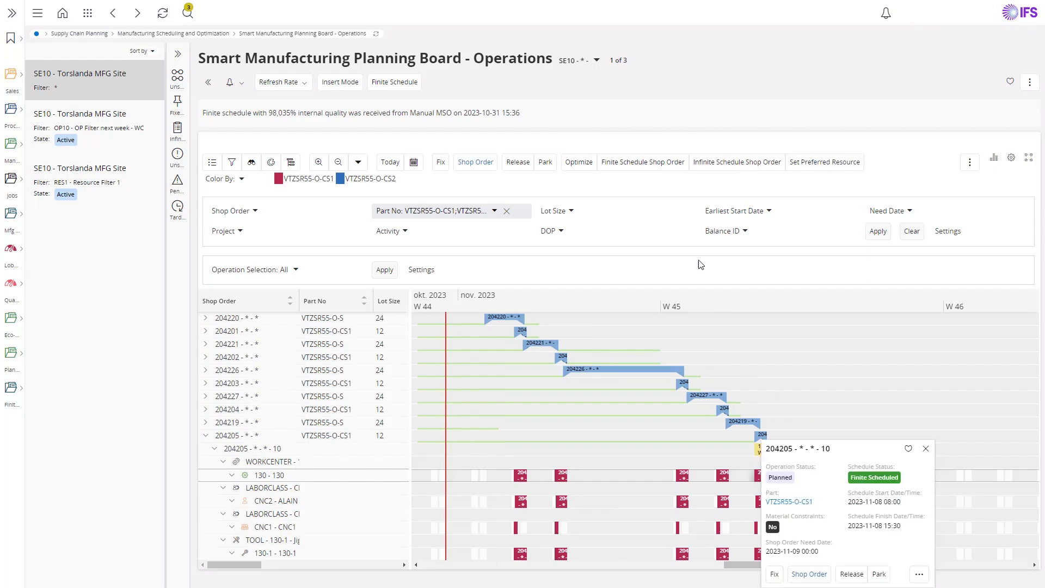
- Enable Insert Mode and move the expanded order's work center 130 operation forward one day to 9 November
click(340, 83)
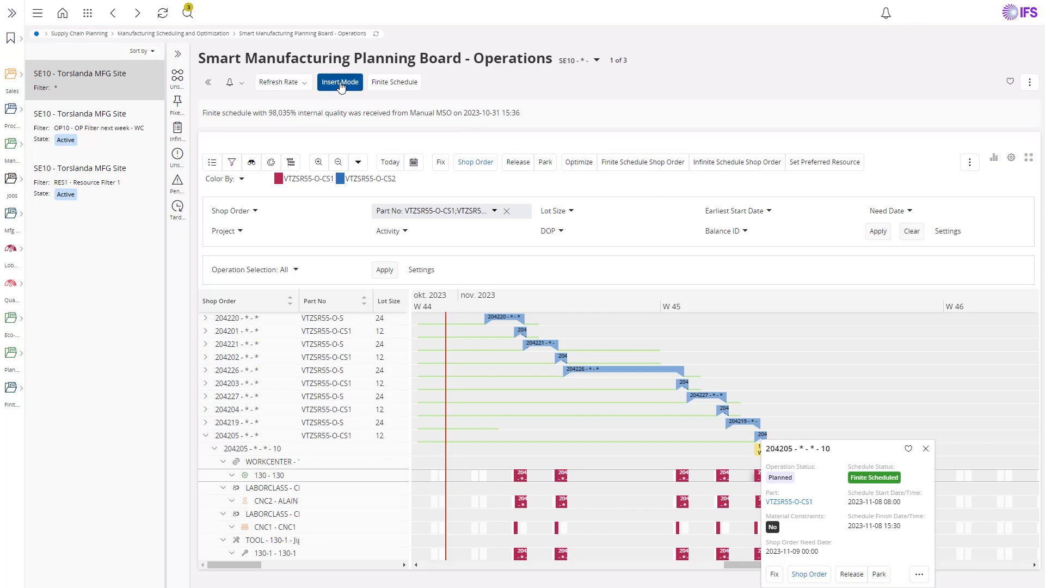
drag(760, 473, 795, 461)
mouse_move(800, 493)
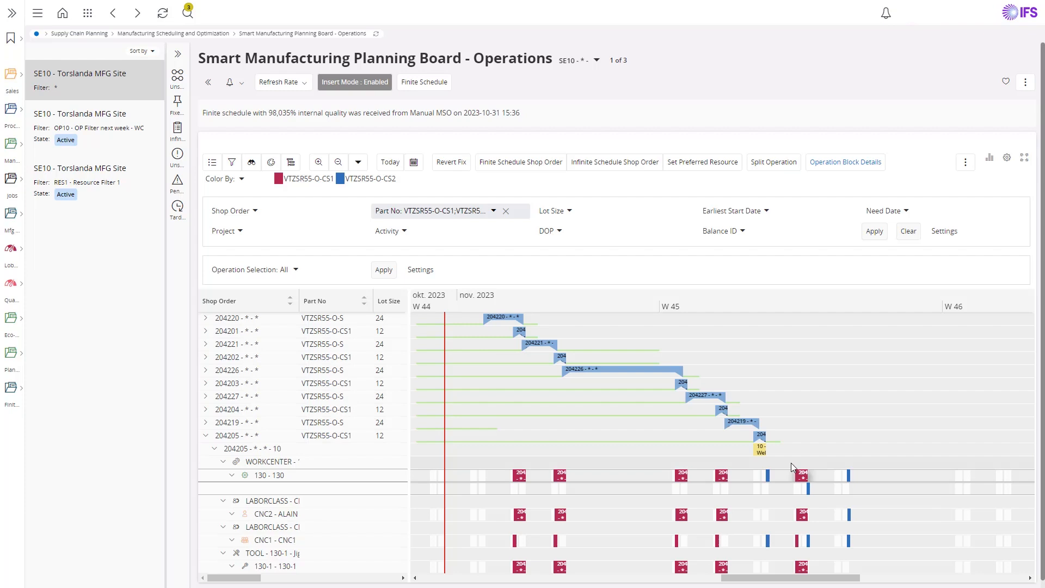
- Rerun the finite schedule with the moved operation and check the Fixed Orders list
mouse_move(723, 408)
click(435, 85)
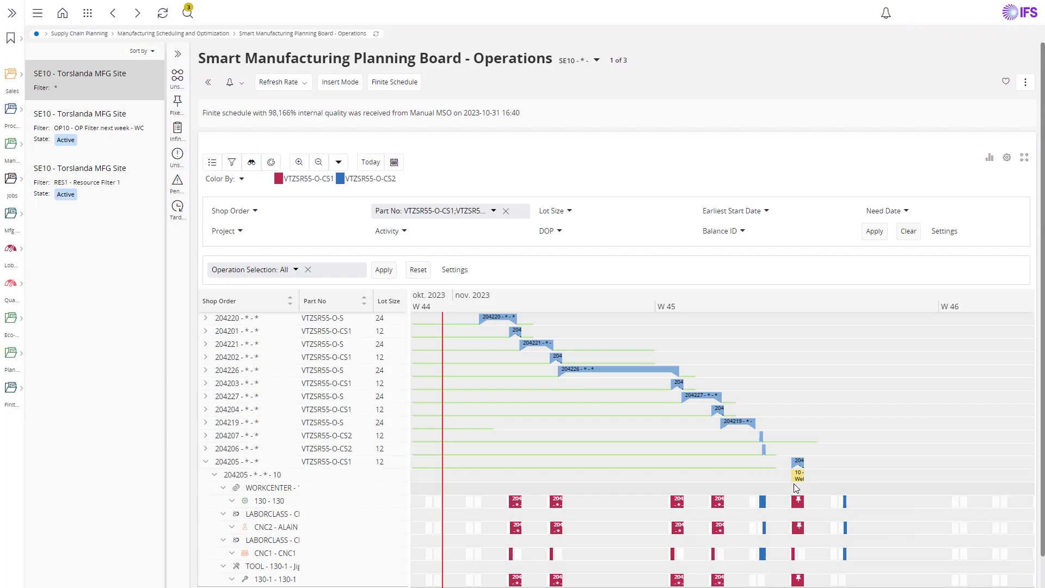
click(179, 107)
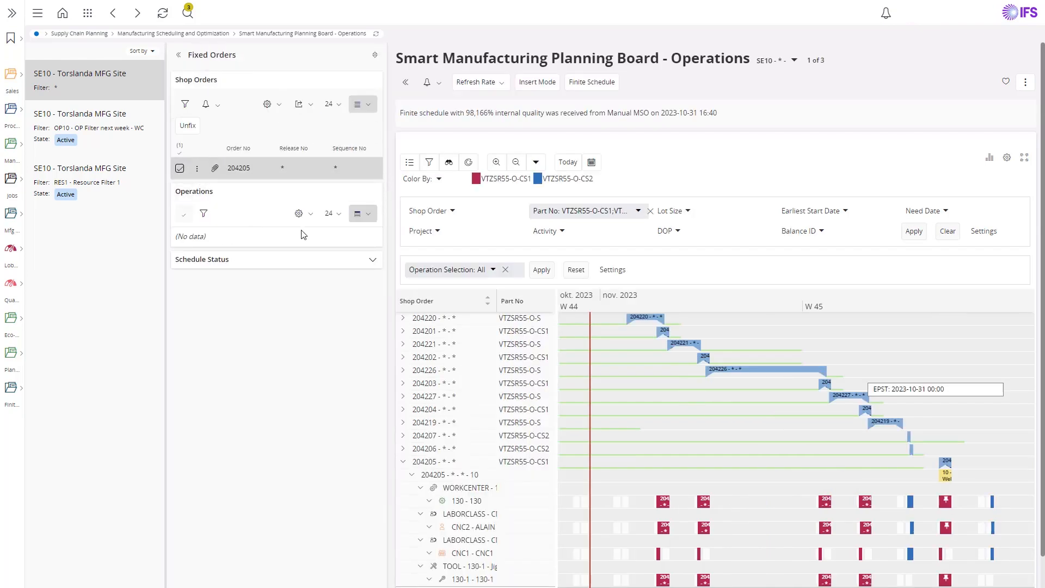
click(178, 54)
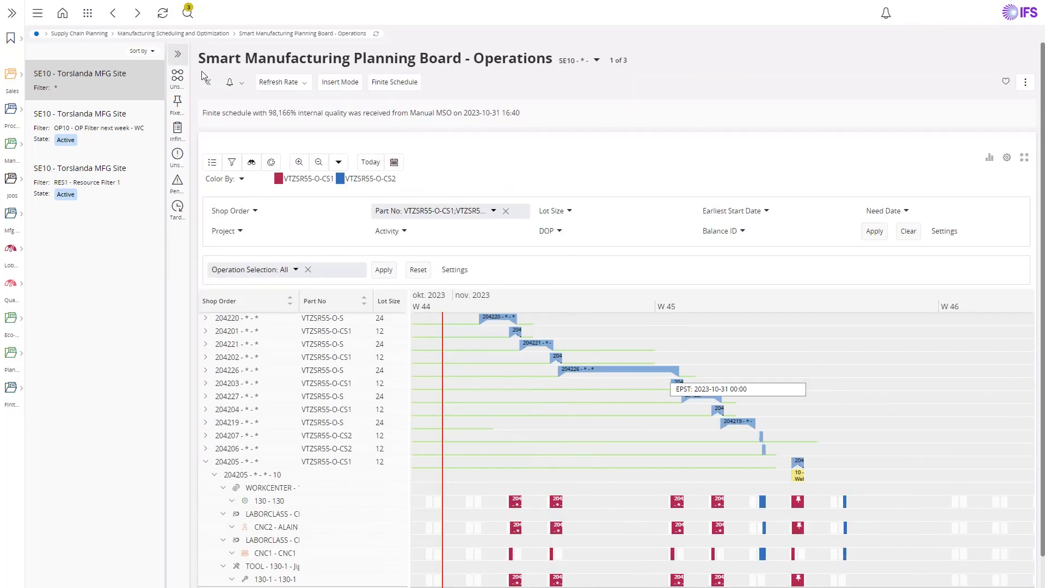